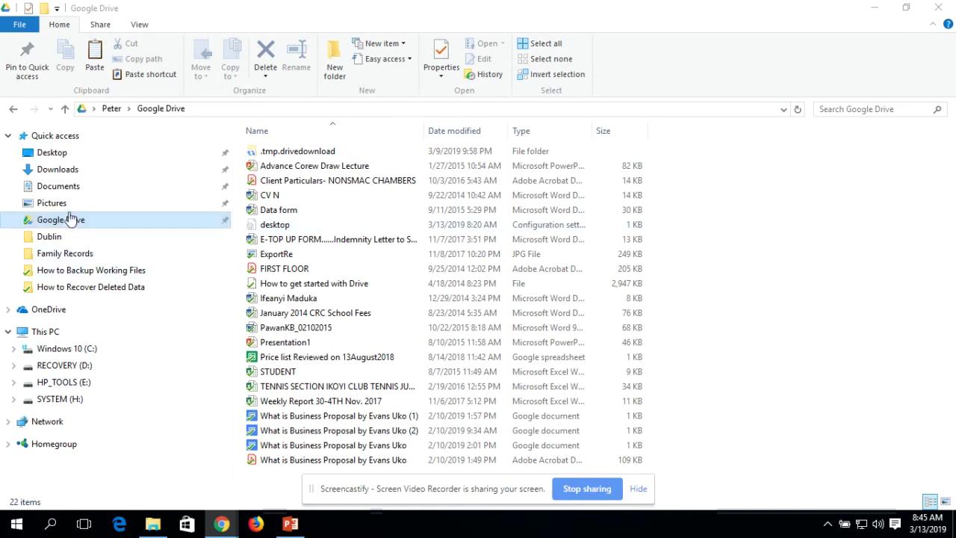
- Open the Google Drive folder, then browse the desktop's My Working Folder down to 2019 > Family Records and return to the desktop
{"action": "left_click", "coordinate": [58, 221]}
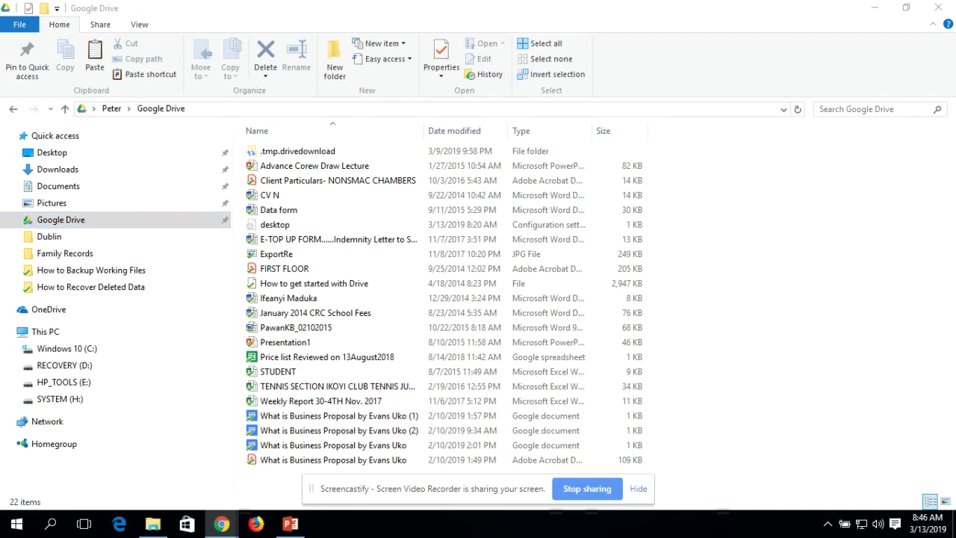
{"action": "left_click", "coordinate": [874, 12]}
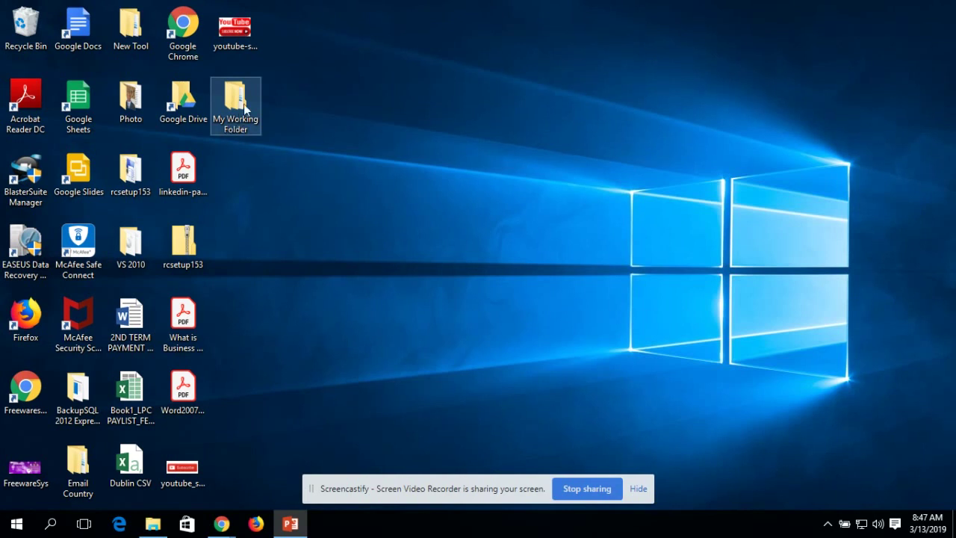
{"action": "double_click", "coordinate": [238, 122]}
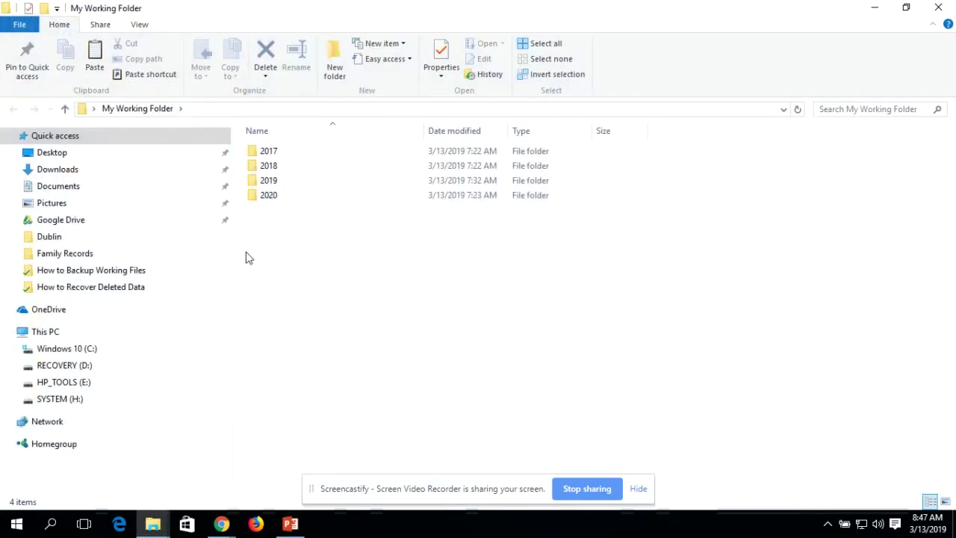
{"action": "double_click", "coordinate": [270, 182]}
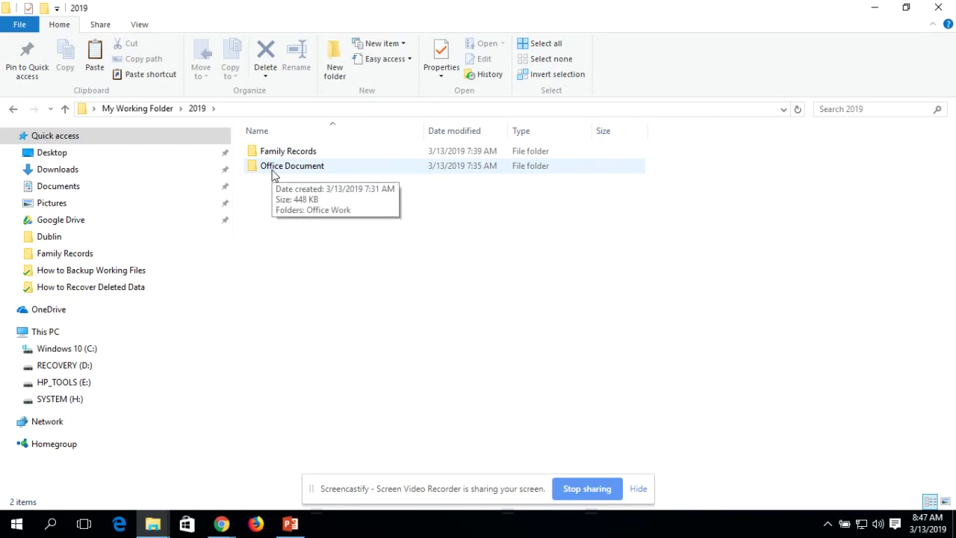
{"action": "double_click", "coordinate": [276, 155]}
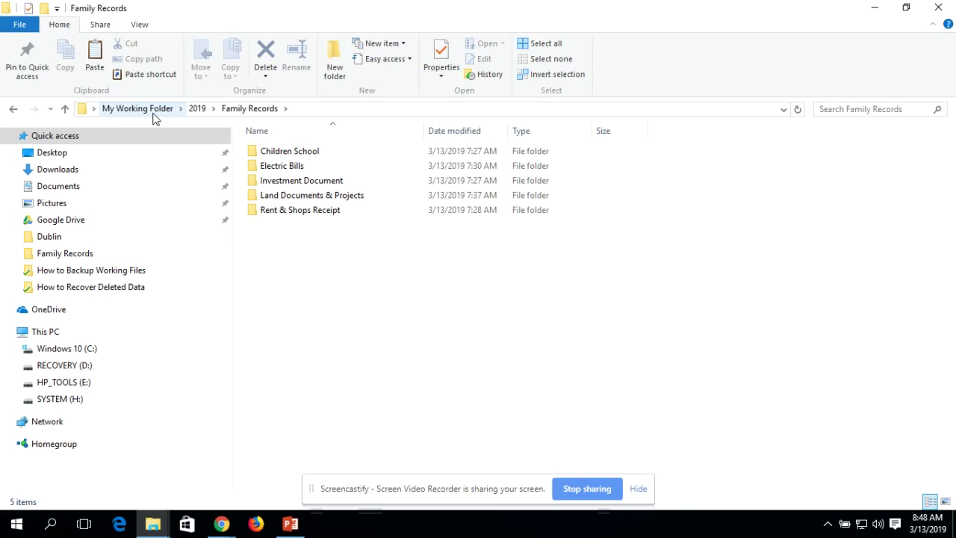
{"action": "left_click", "coordinate": [874, 7]}
- Sync My Working Folder on the desktop with Google Drive
{"action": "left_click", "coordinate": [234, 97]}
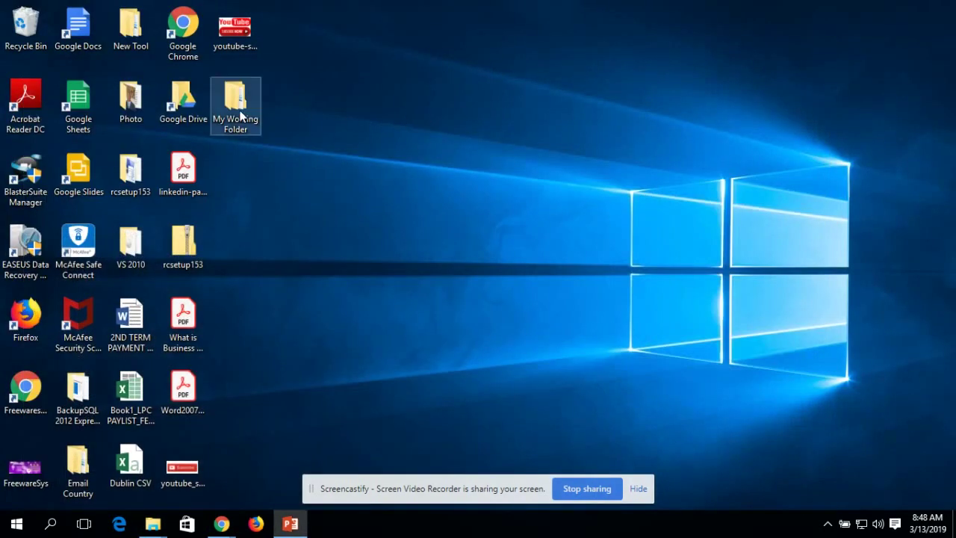
{"action": "left_click_drag", "start_coordinate": [235, 97], "coordinate": [240, 118]}
{"action": "mouse_move", "coordinate": [240, 118]}
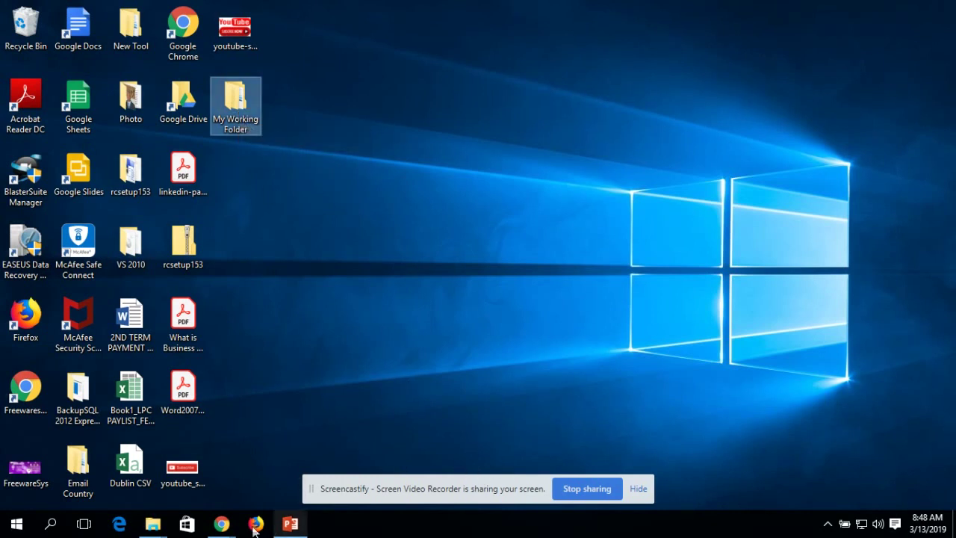
{"action": "right_click", "coordinate": [237, 116]}
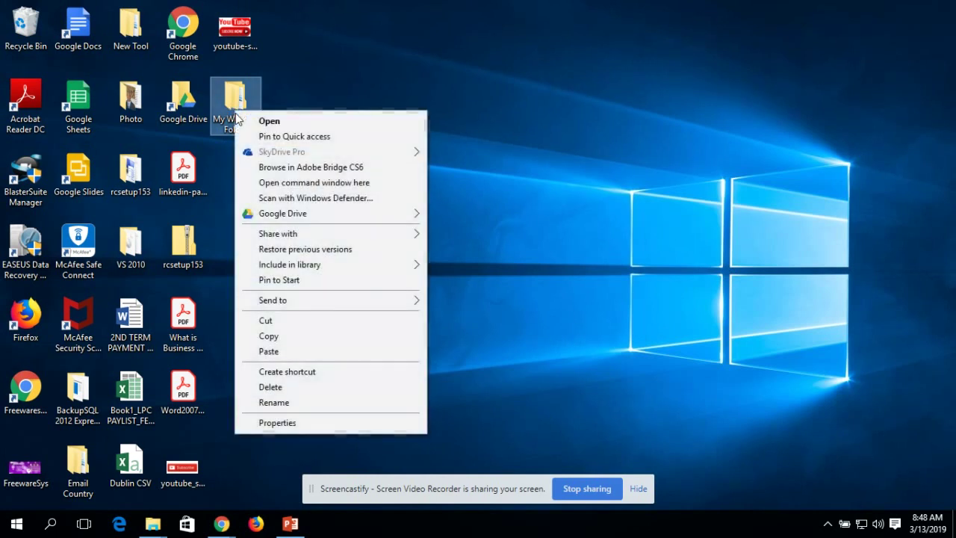
{"action": "mouse_move", "coordinate": [324, 300]}
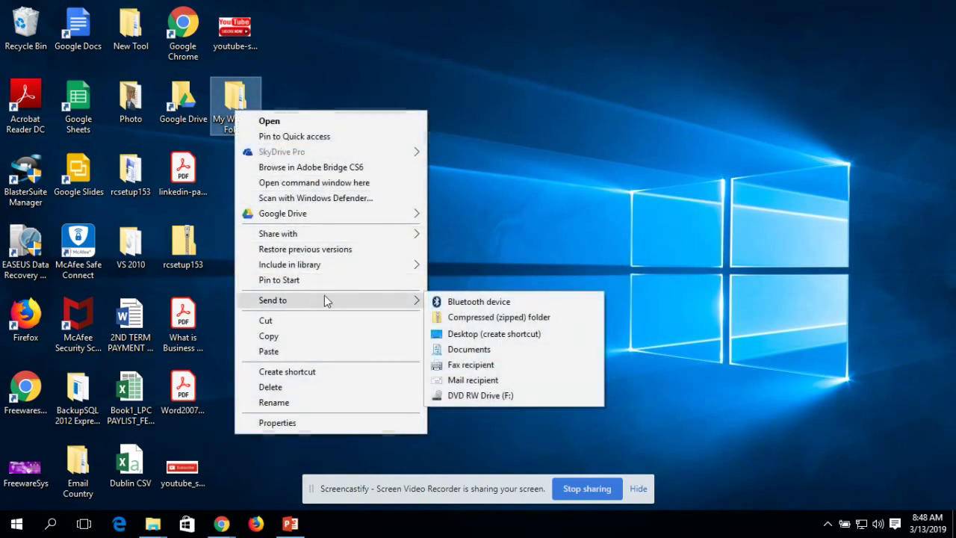
{"action": "mouse_move", "coordinate": [344, 217]}
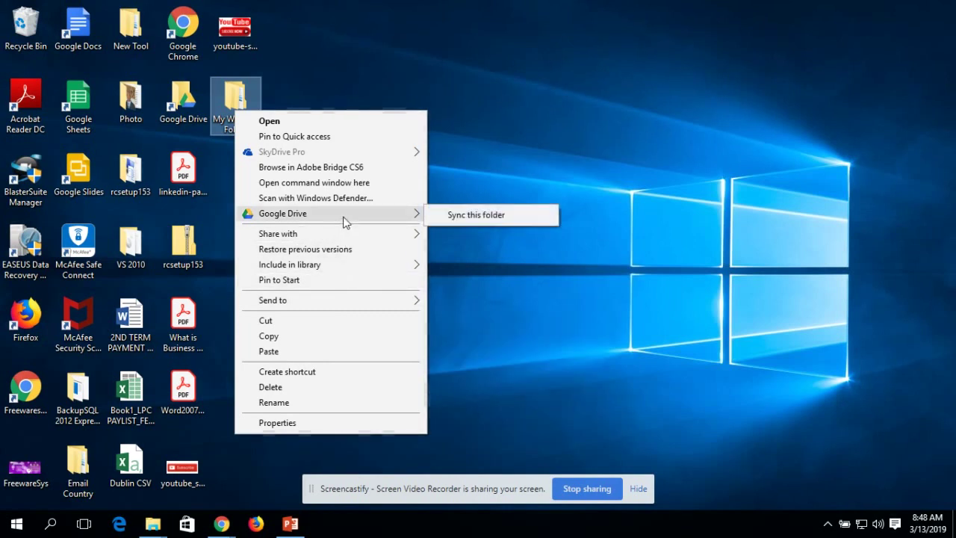
{"action": "left_click", "coordinate": [468, 215]}
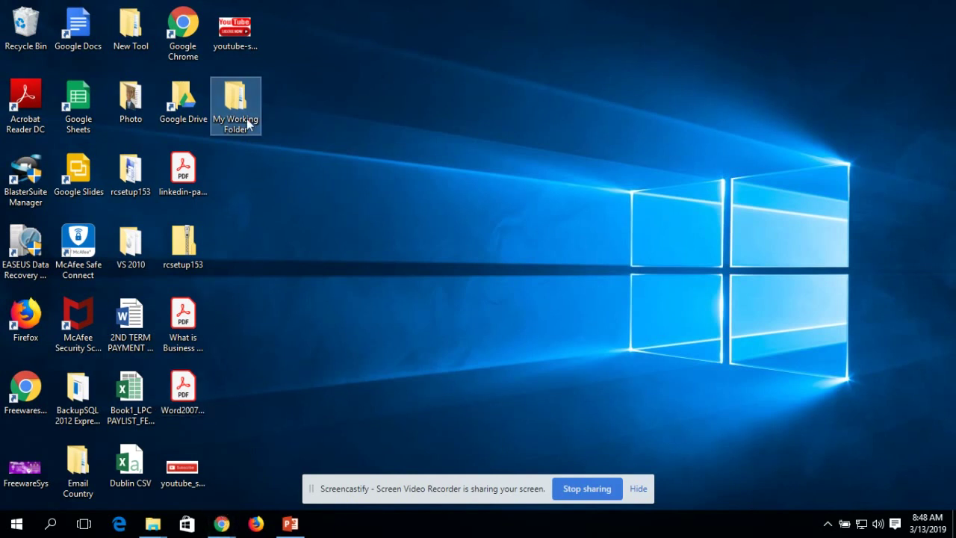
{"action": "mouse_move", "coordinate": [246, 122]}
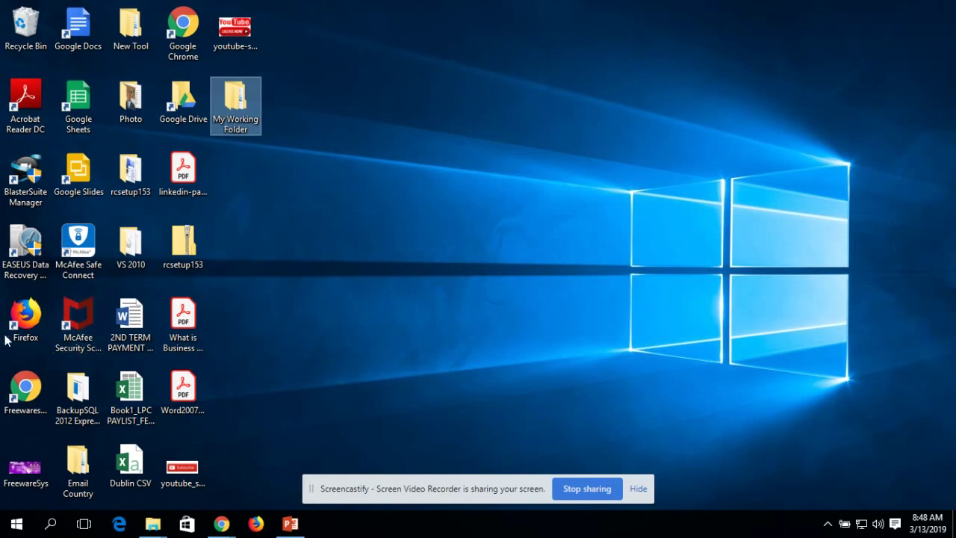
{"action": "left_click", "coordinate": [27, 319]}
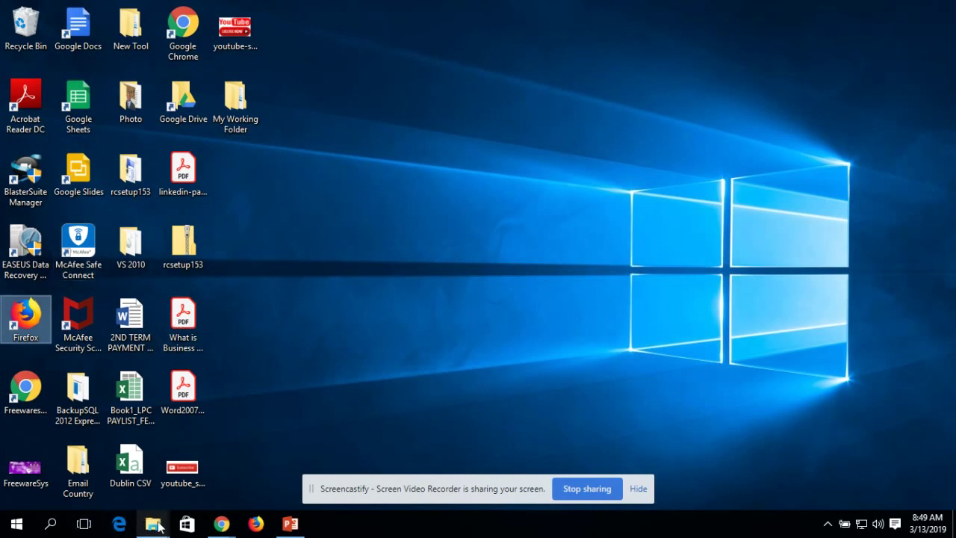
- Return to File Explorer, reload Family Records to check its subfolders' sync status, and look inside Children School
{"action": "mouse_move", "coordinate": [155, 527]}
{"action": "left_click", "coordinate": [228, 455]}
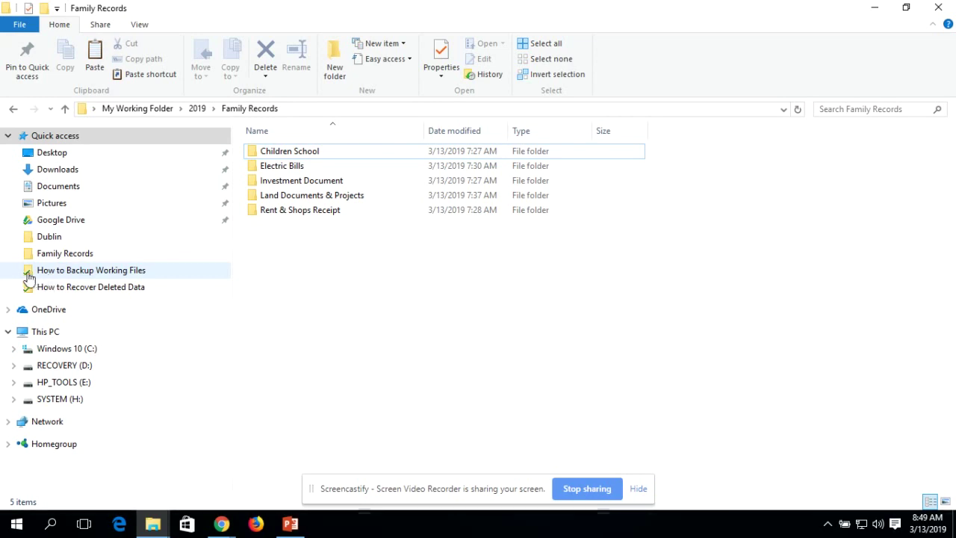
{"action": "left_click", "coordinate": [72, 260]}
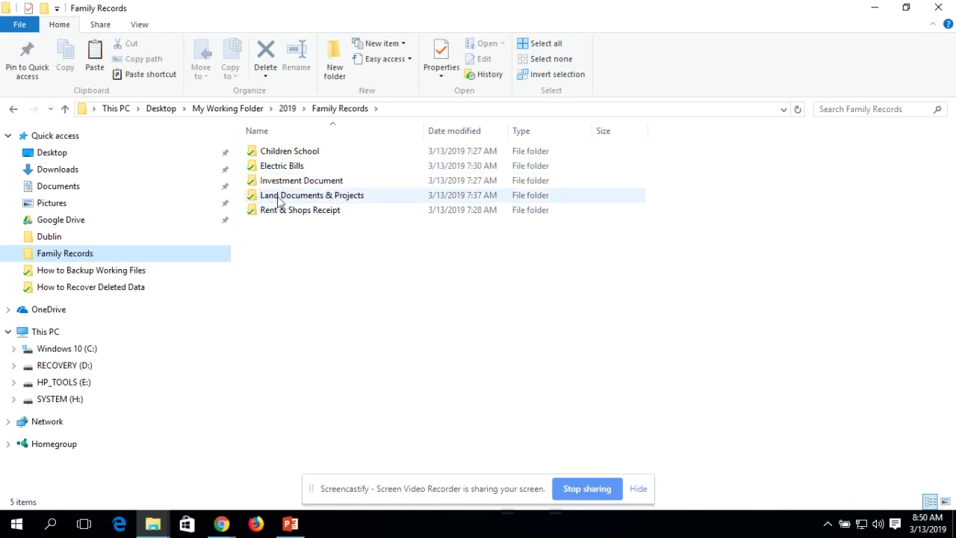
{"action": "double_click", "coordinate": [251, 156]}
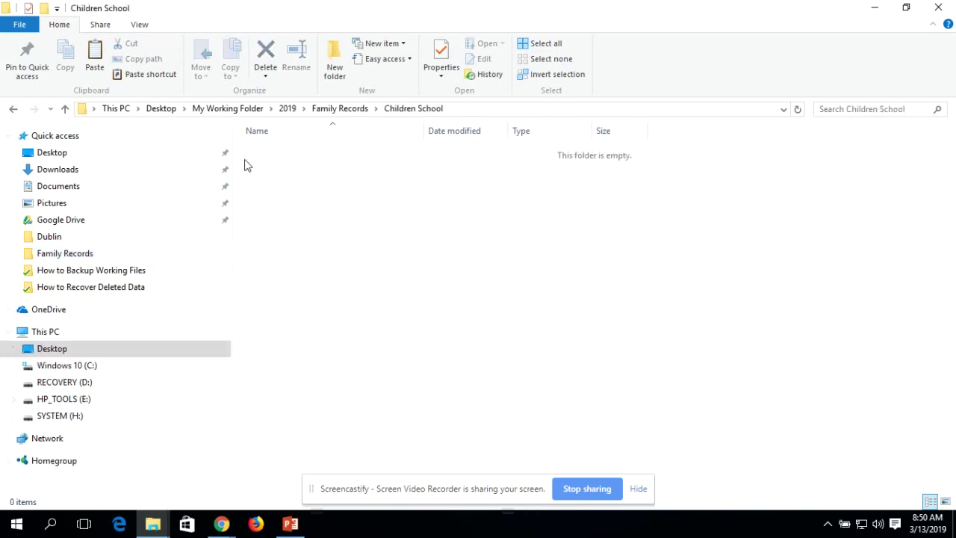
{"action": "left_click", "coordinate": [13, 109]}
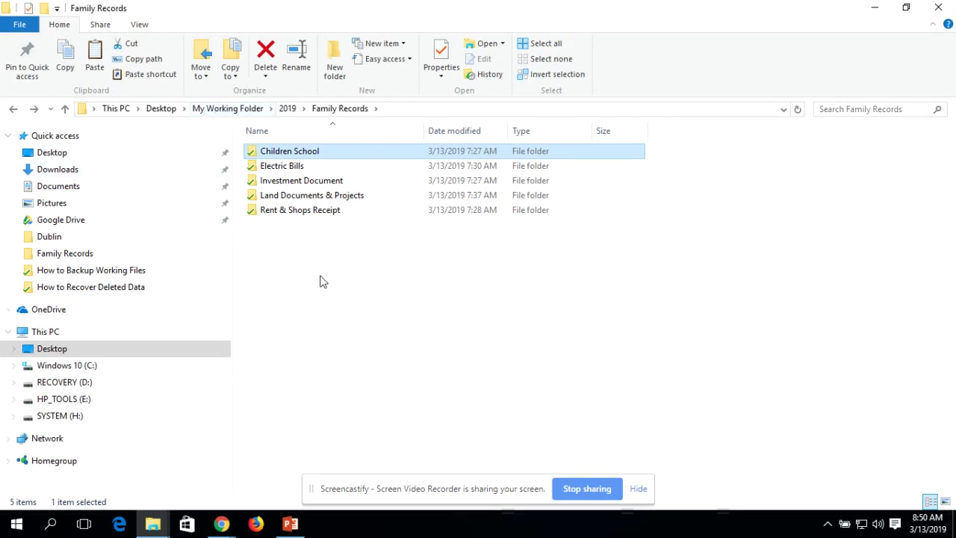
- Create a new folder named School Result inside the Children School folder
{"action": "double_click", "coordinate": [280, 153]}
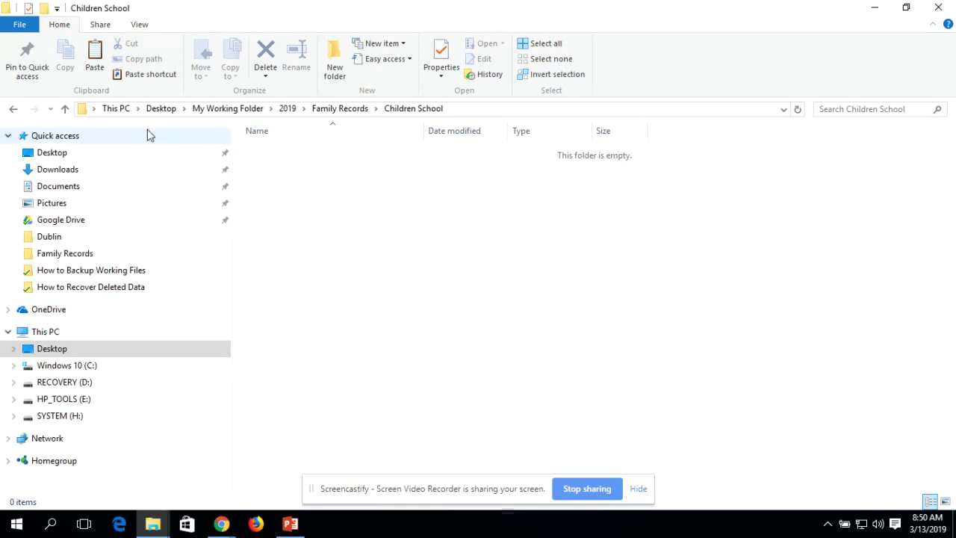
{"action": "left_click", "coordinate": [334, 71]}
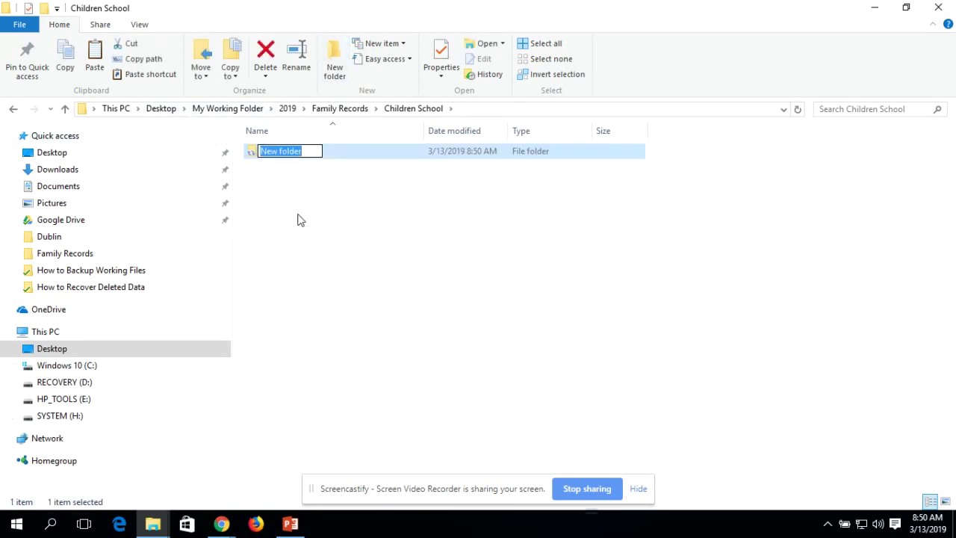
{"action": "type", "text": "School "}
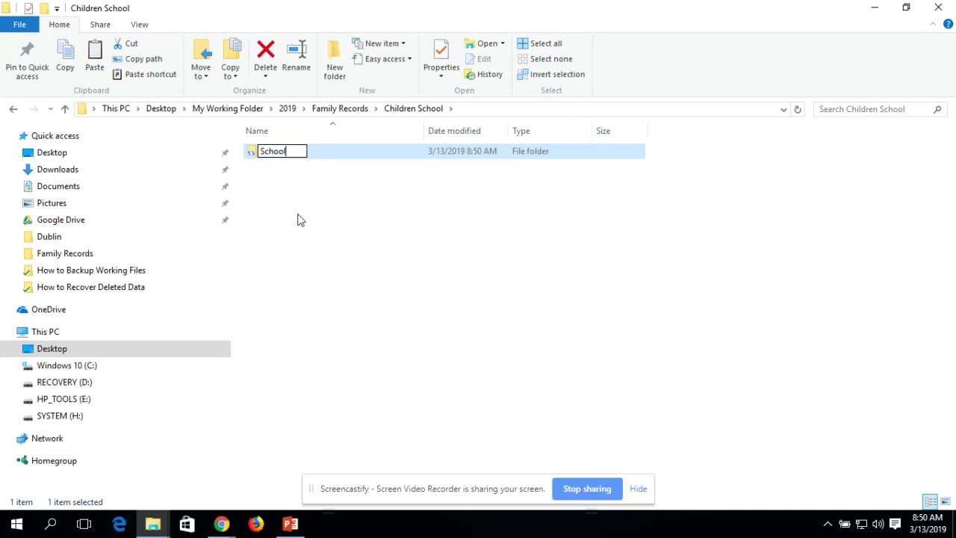
{"action": "type", "text": "Result"}
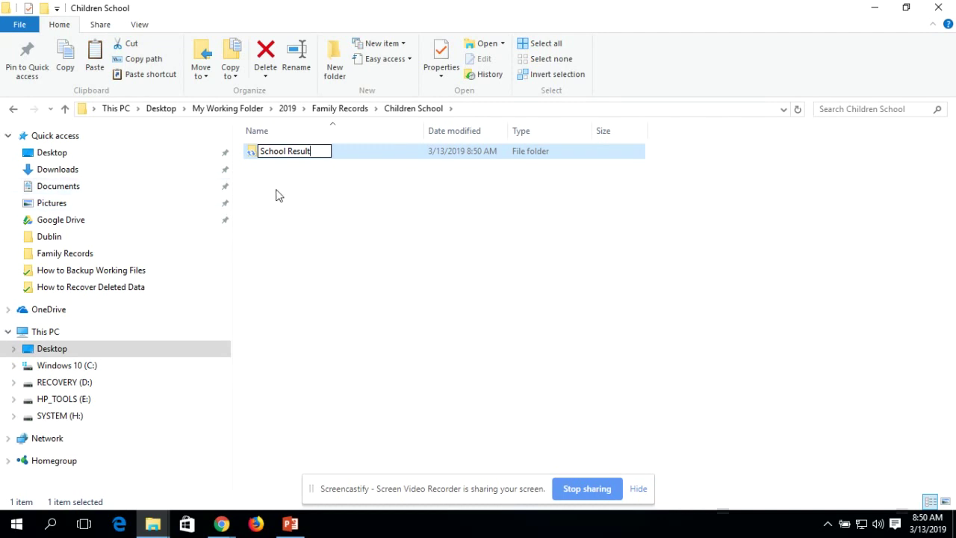
{"action": "left_click", "coordinate": [247, 188]}
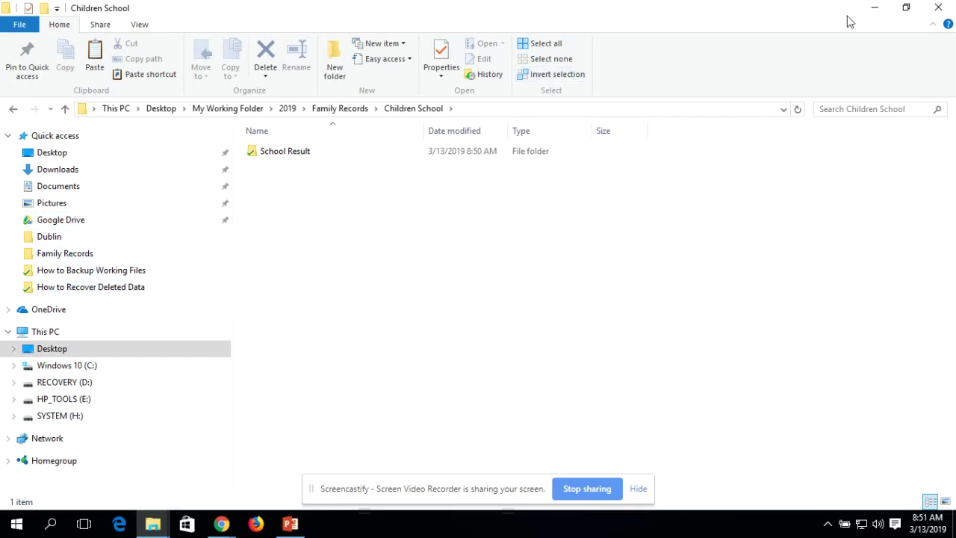
- Switch to Google Chrome and open Google Drive from the Google home page
{"action": "left_click", "coordinate": [874, 9]}
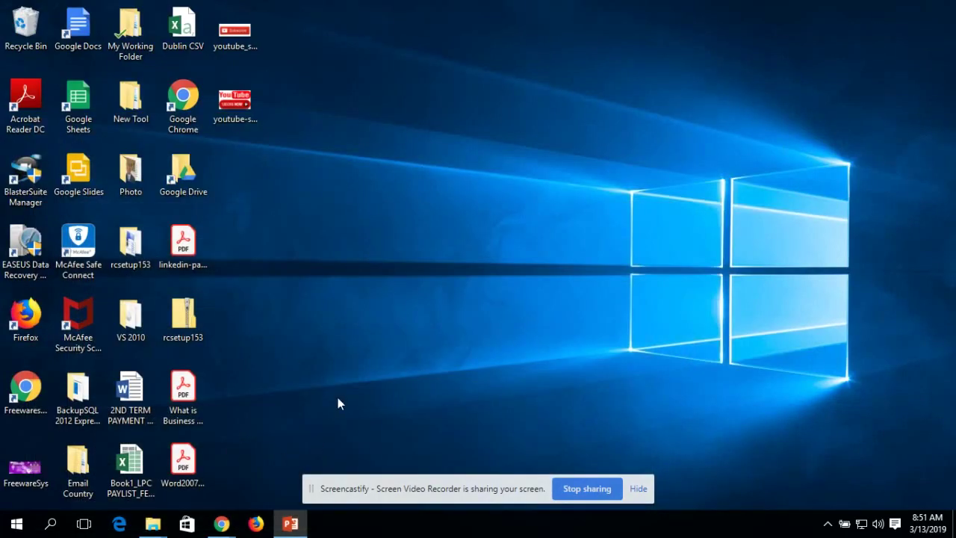
{"action": "mouse_move", "coordinate": [222, 522]}
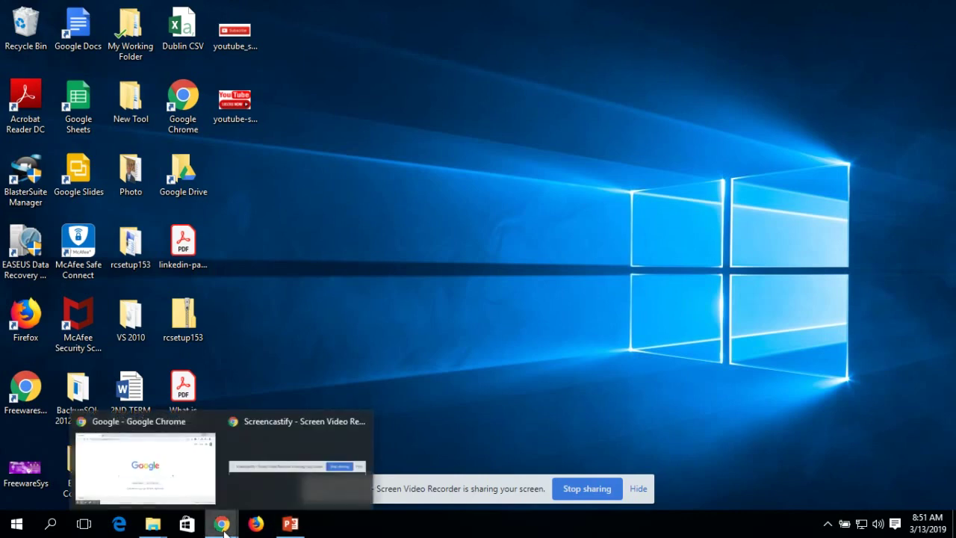
{"action": "left_click", "coordinate": [149, 479]}
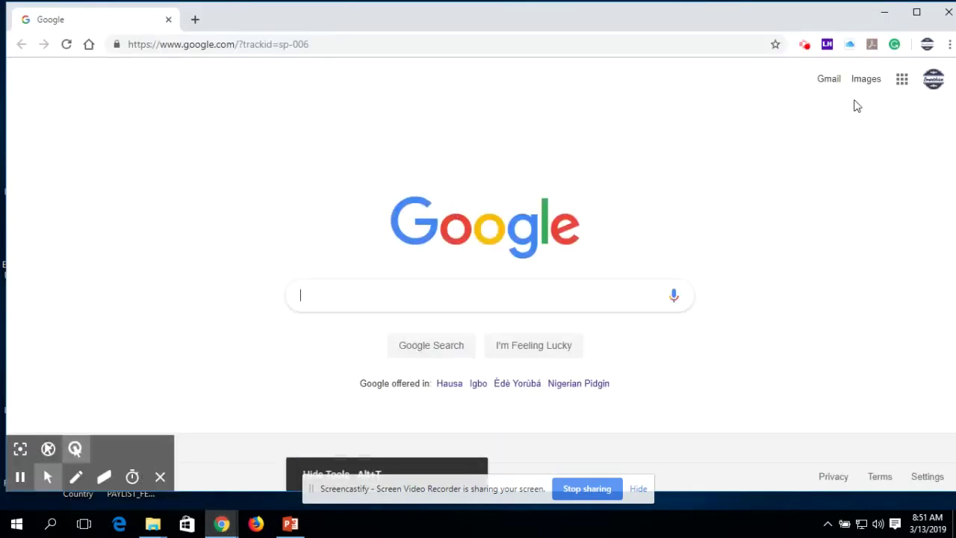
{"action": "left_click", "coordinate": [903, 82]}
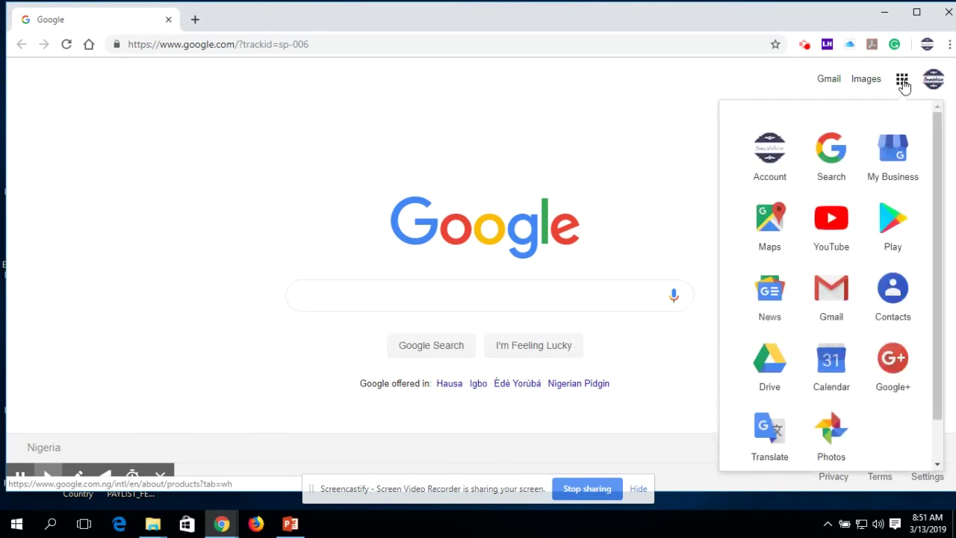
{"action": "left_click", "coordinate": [768, 385]}
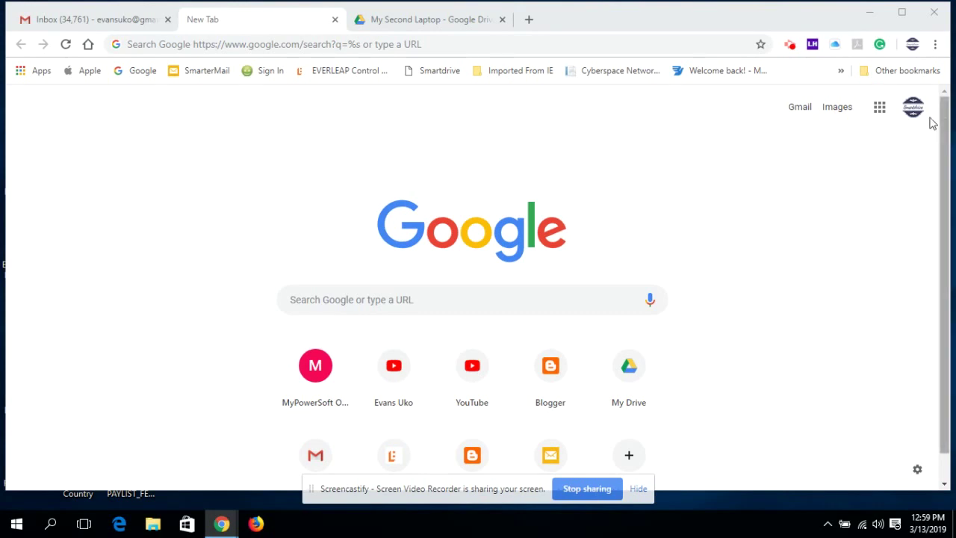
- In the online My Second Laptop backup, browse My Working Folder > 2019 > Family Records > Children School to check for the School Result folder
{"action": "left_click", "coordinate": [881, 106]}
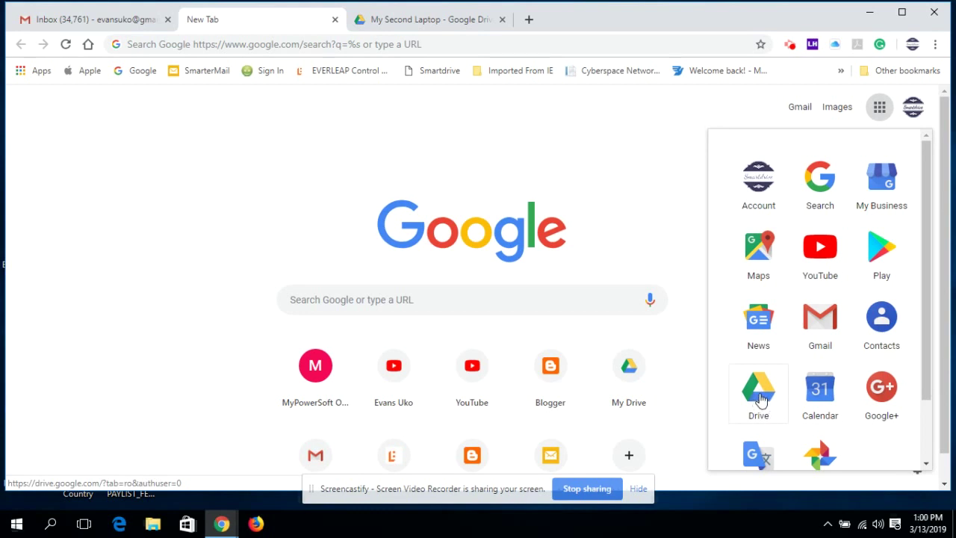
{"action": "left_click", "coordinate": [309, 112]}
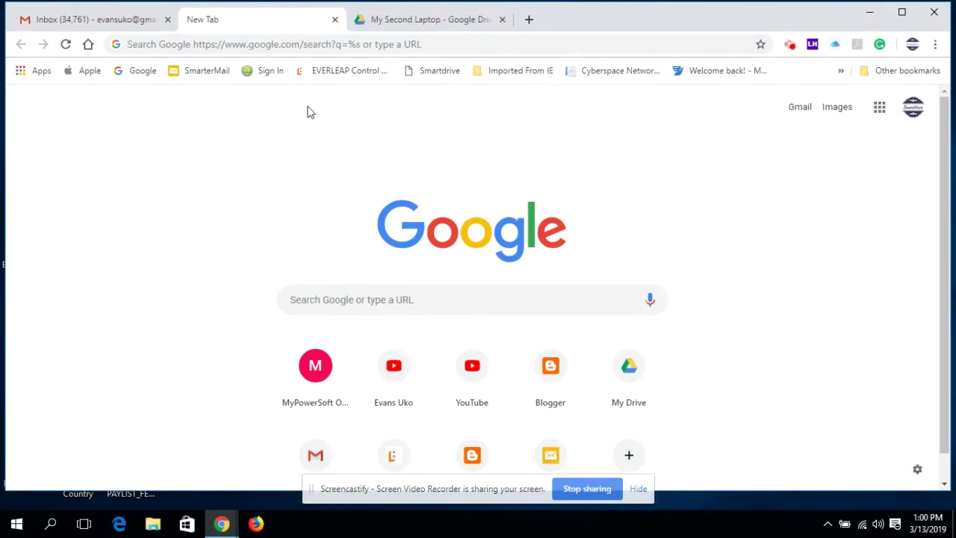
{"action": "left_click", "coordinate": [401, 20]}
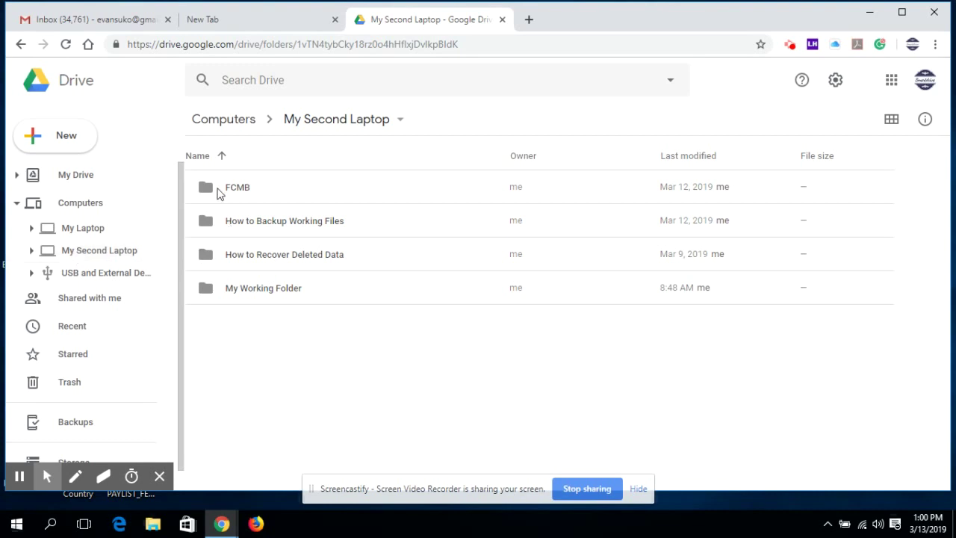
{"action": "double_click", "coordinate": [233, 291]}
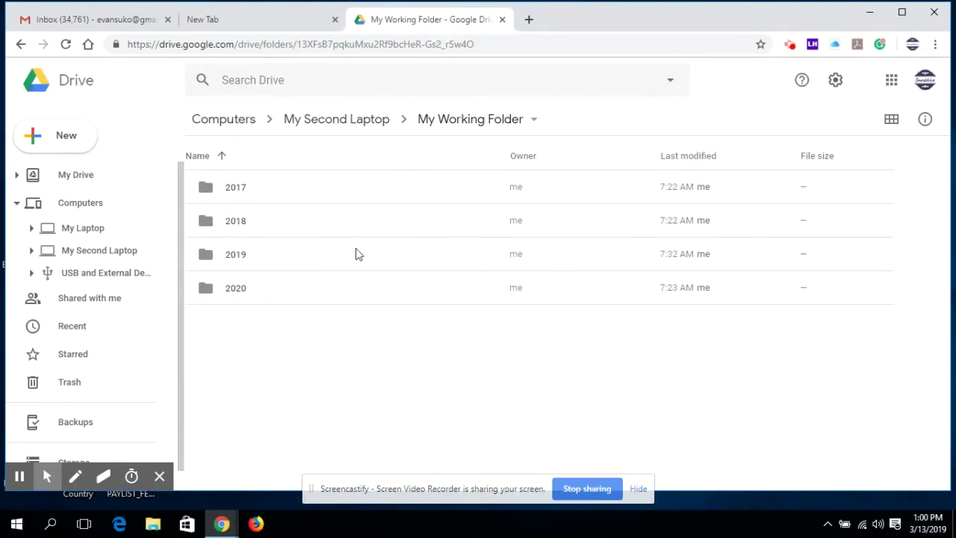
{"action": "double_click", "coordinate": [233, 258]}
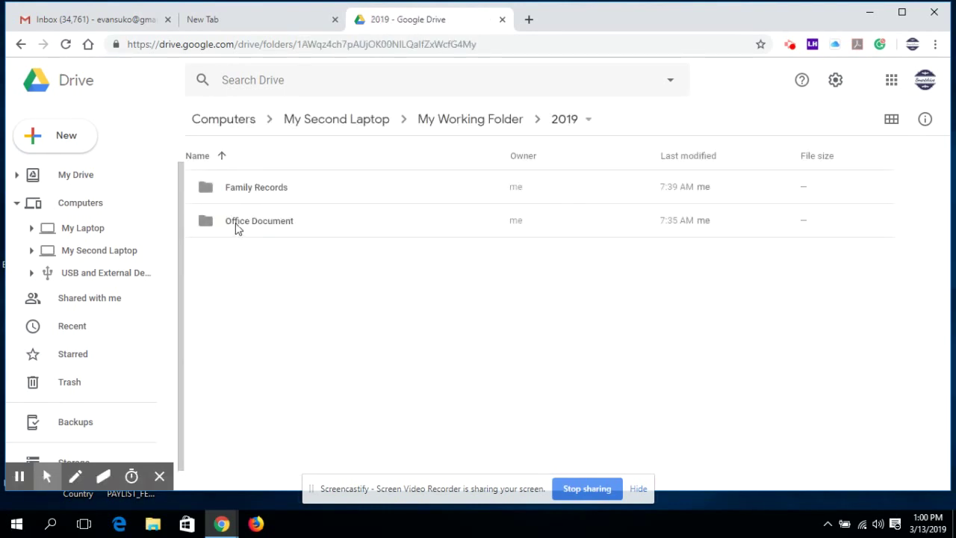
{"action": "double_click", "coordinate": [251, 190]}
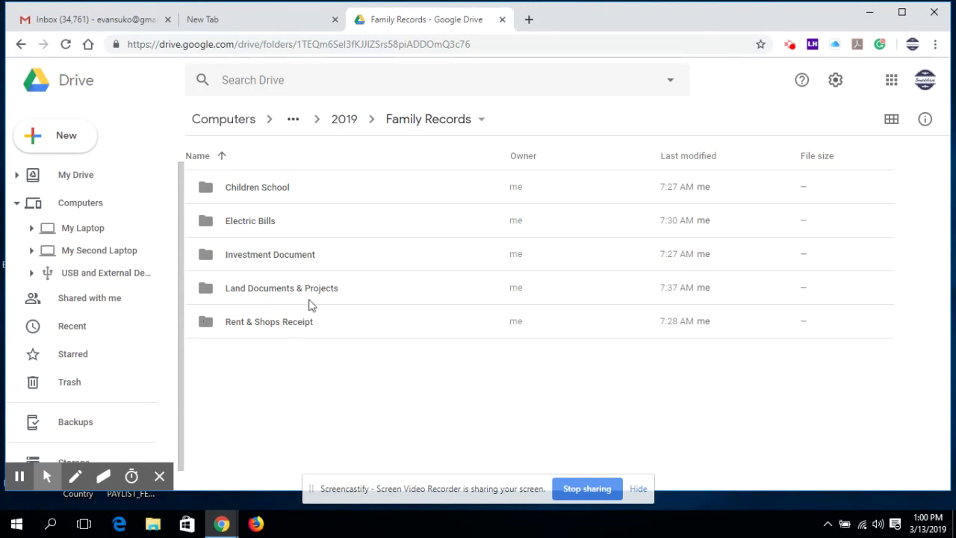
{"action": "double_click", "coordinate": [255, 191]}
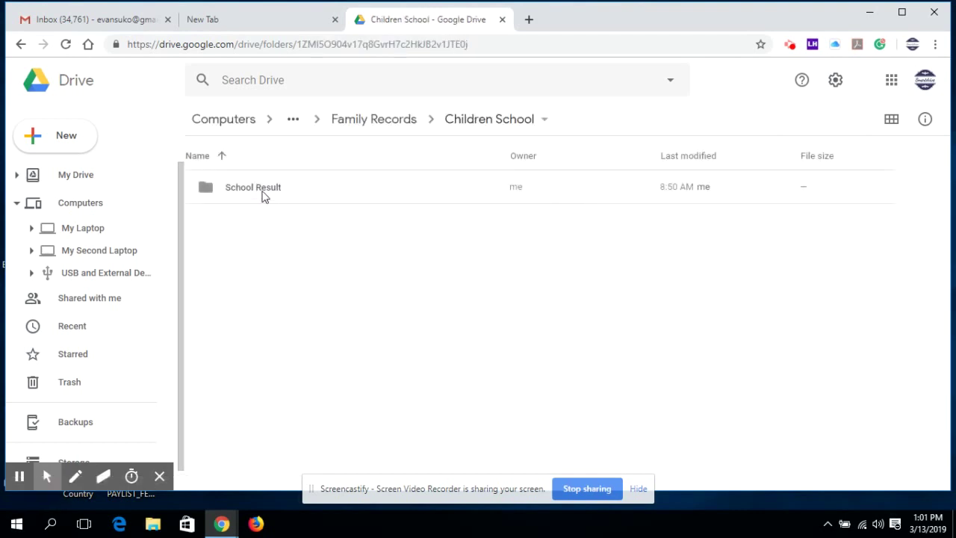